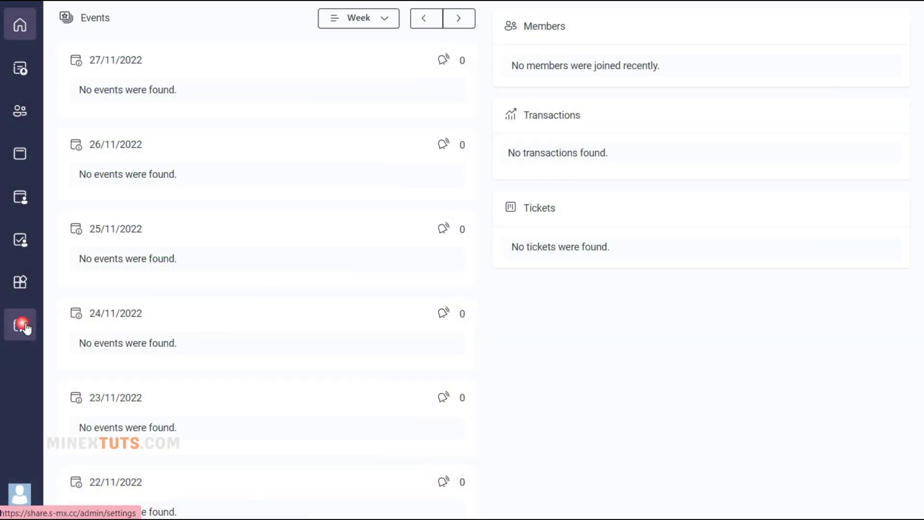
Step: Visit the Midrub admin Settings, API Settings and My Profile pages
click(21, 325)
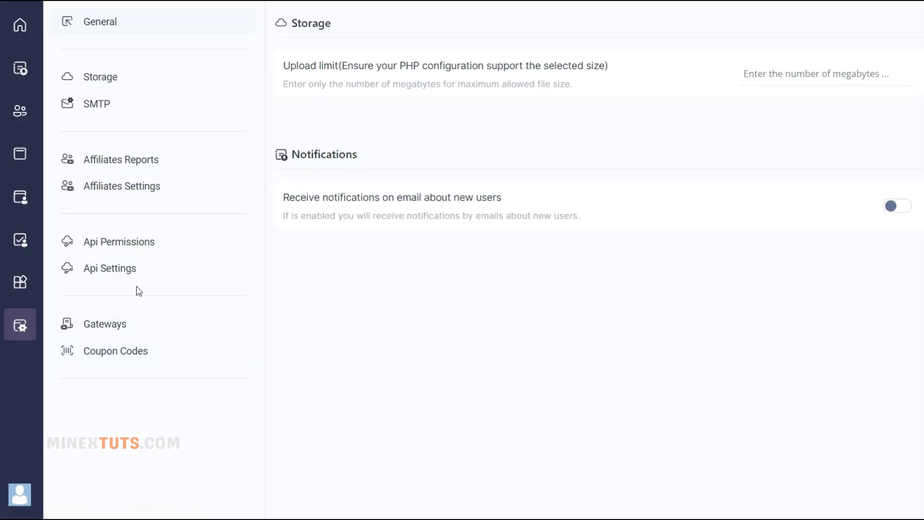
click(138, 276)
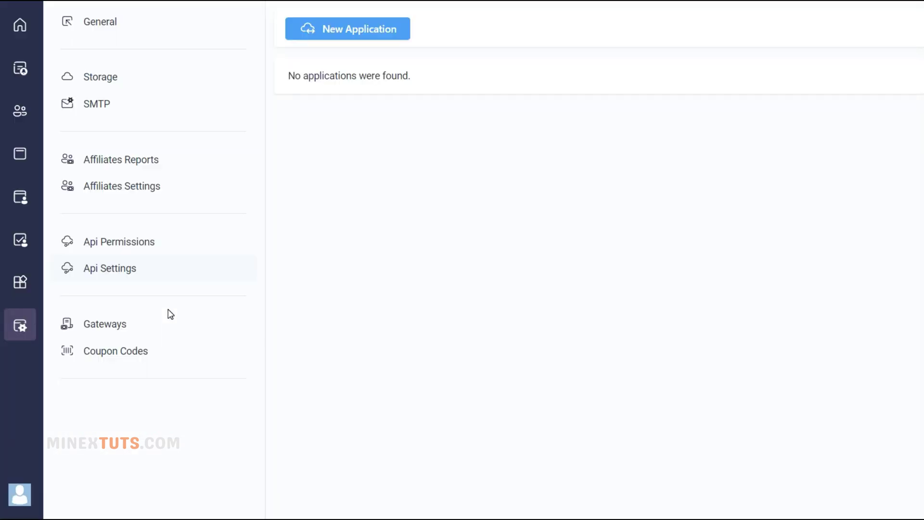
click(20, 493)
click(120, 449)
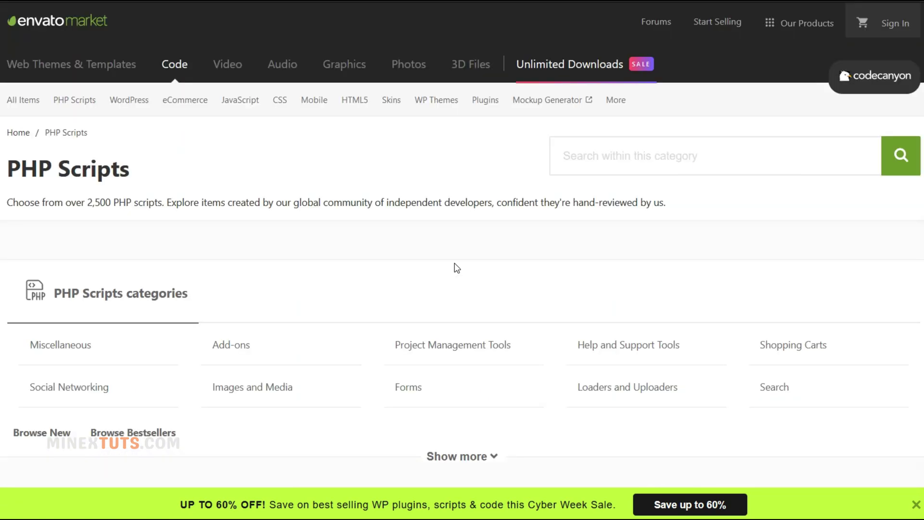
Step: Add the $15 CRM Social item to the CodeCanyon cart and go to checkout
scroll(456, 268, down, 20)
scroll(455, 271, up, 4)
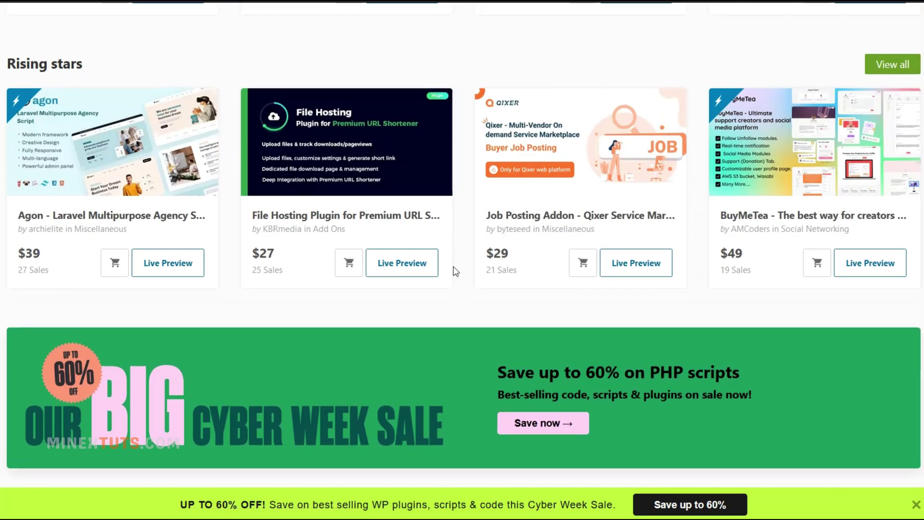
scroll(456, 271, down, 15)
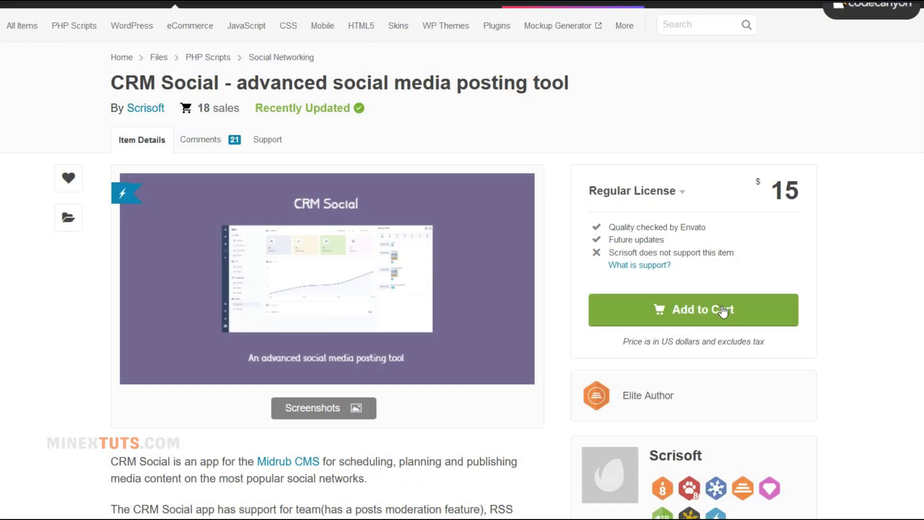
click(723, 312)
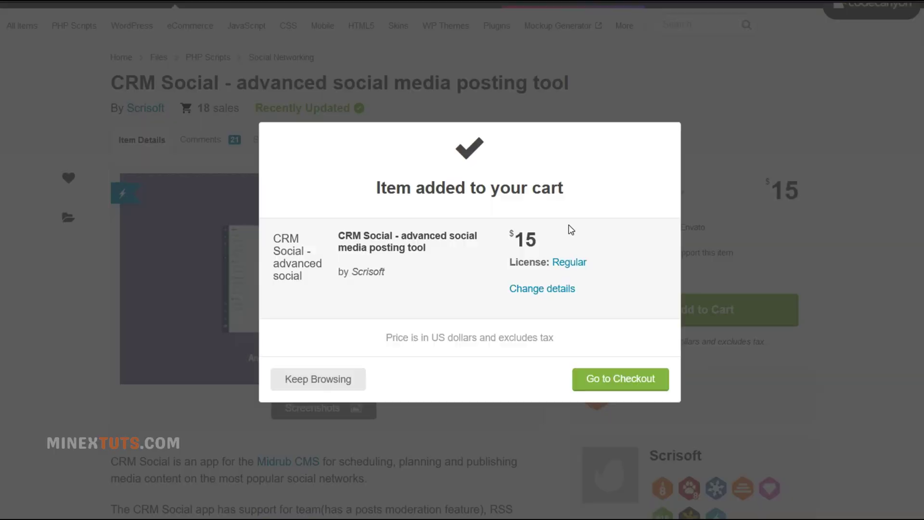
click(619, 380)
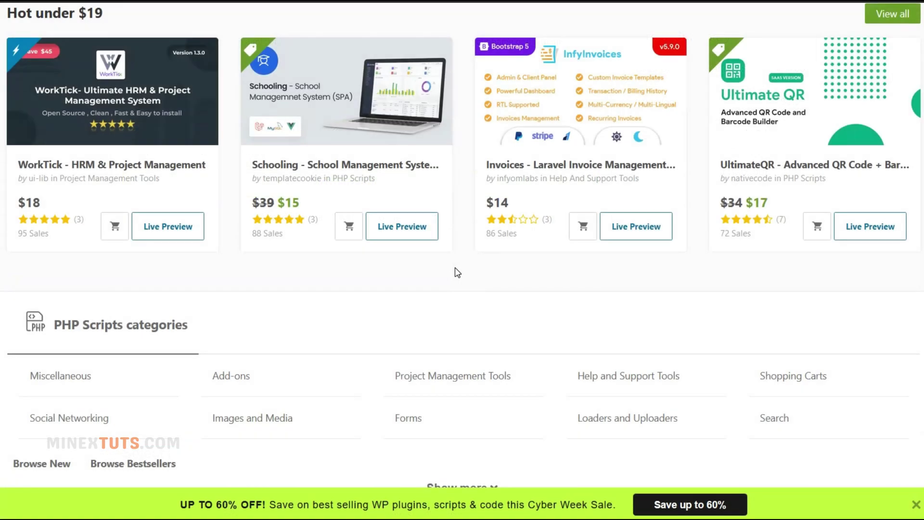
scroll(458, 272, down, 8)
Step: Scroll back to the top of the Hestia file manager's Home folder listing
scroll(457, 272, up, 12)
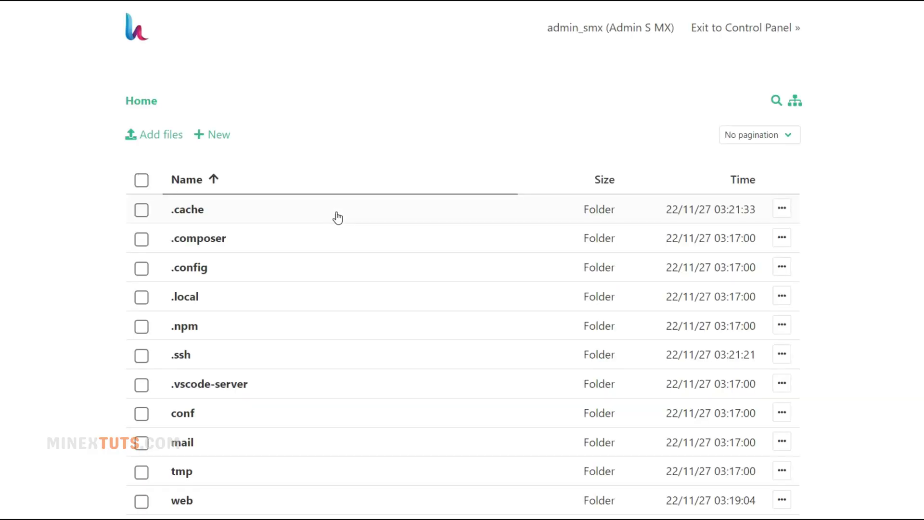
Step: Navigate to web > share.s-mx.cc > public_html in the file manager
scroll(336, 350, down, 2)
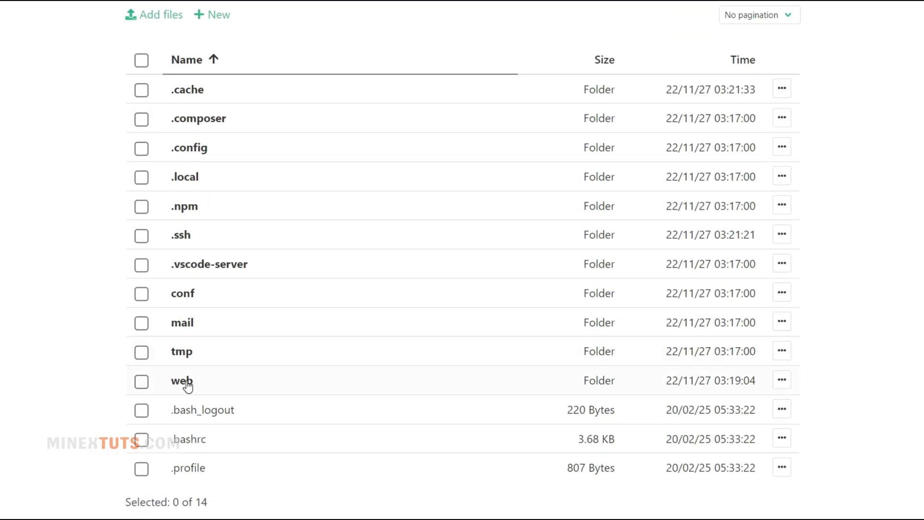
click(241, 381)
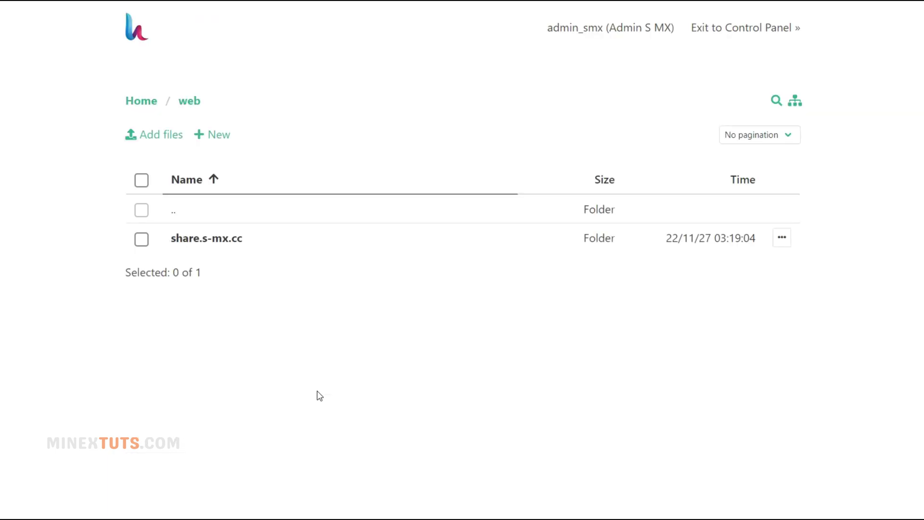
click(239, 242)
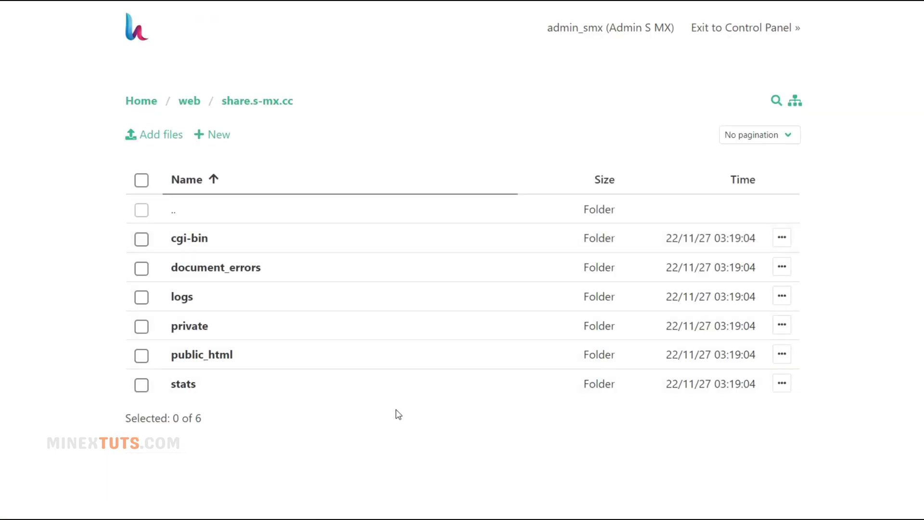
click(249, 355)
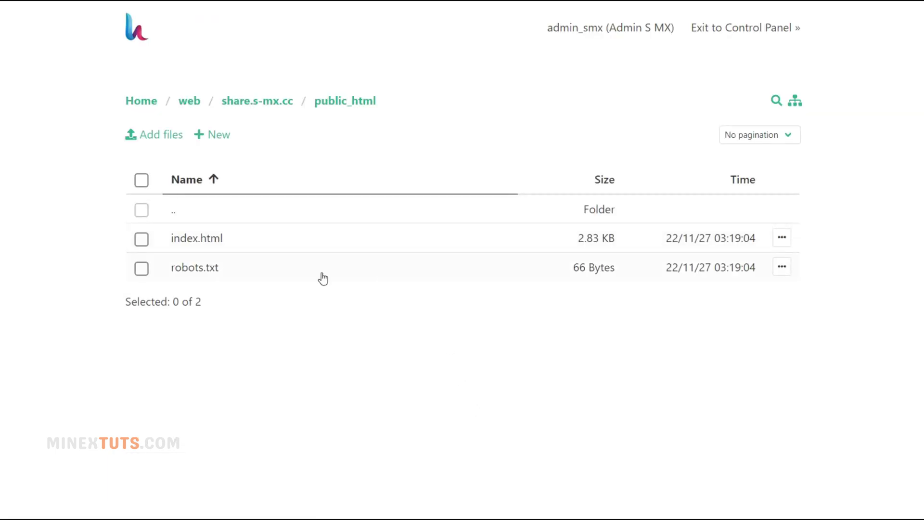
Step: Upload midrub_cms-0.0.8.5.zip from the local Temp folder into public_html
click(154, 138)
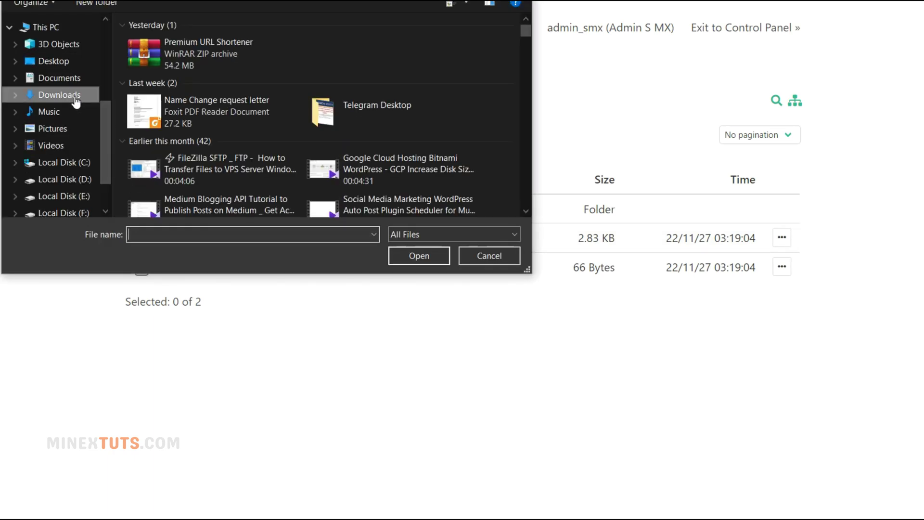
scroll(58, 121, up, 2)
click(48, 55)
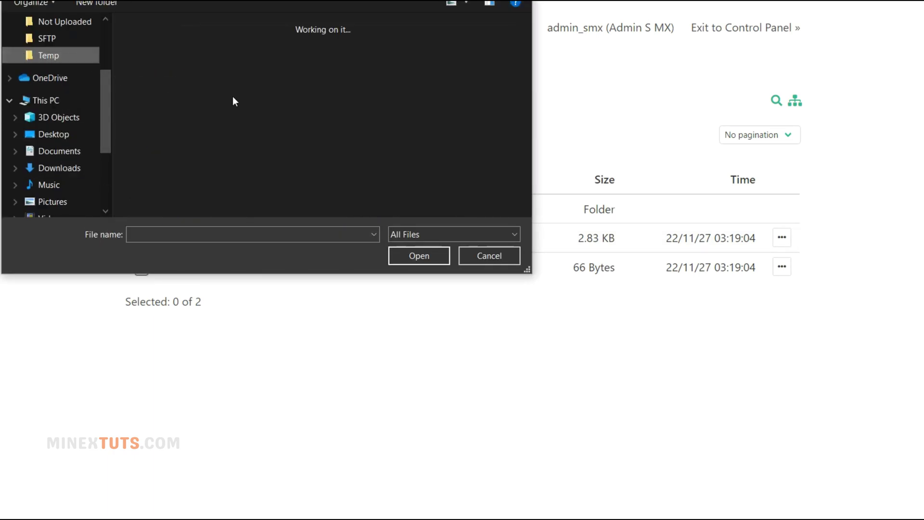
click(161, 65)
click(414, 257)
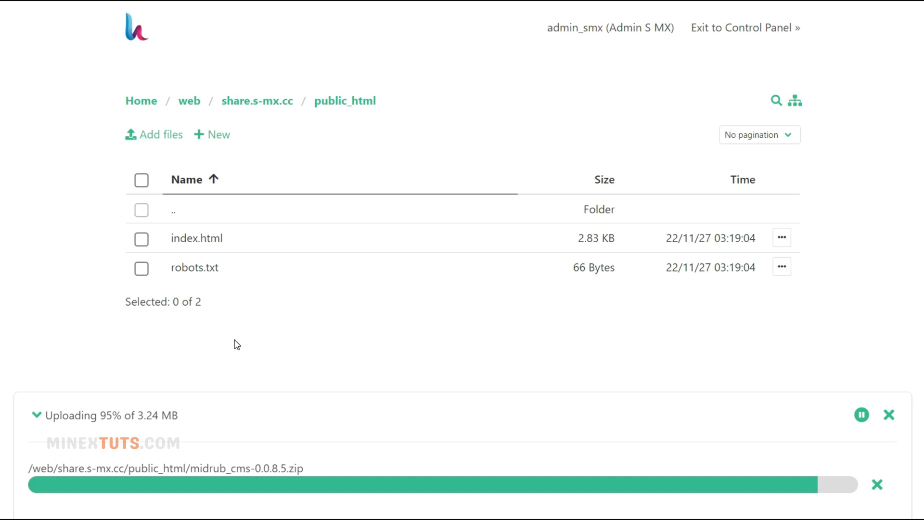
Step: Extract the uploaded midrub_cms-0.0.8.5.zip archive inside public_html
click(889, 415)
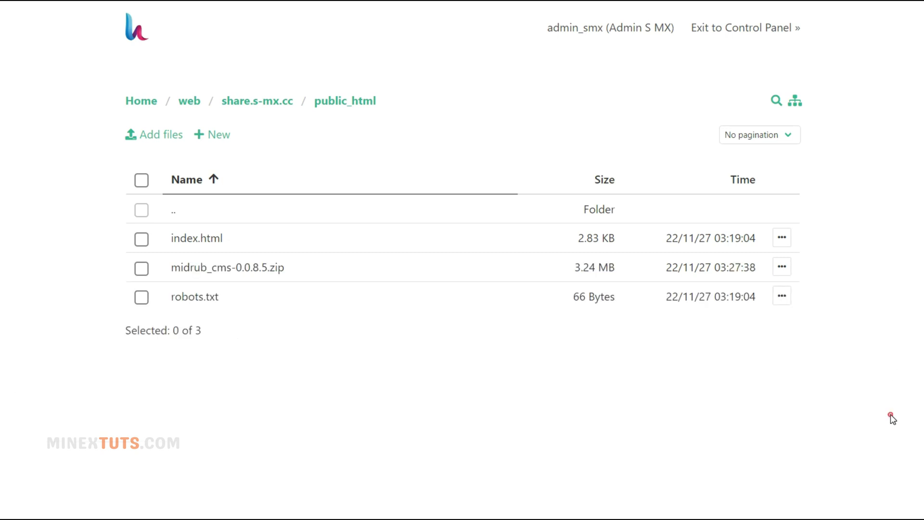
click(782, 268)
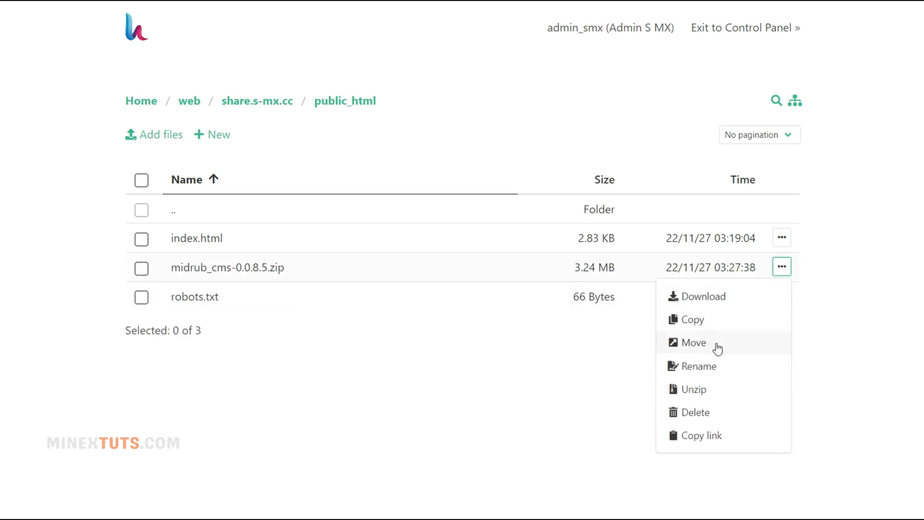
click(729, 395)
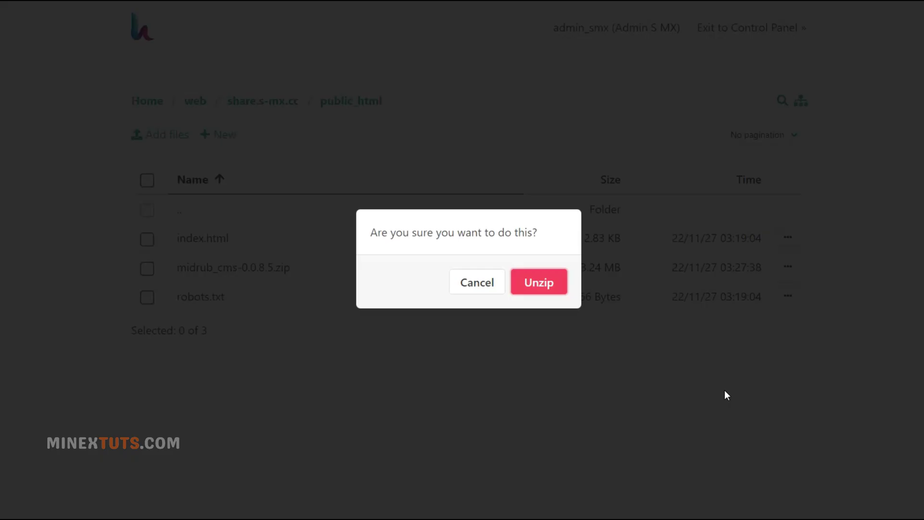
click(563, 293)
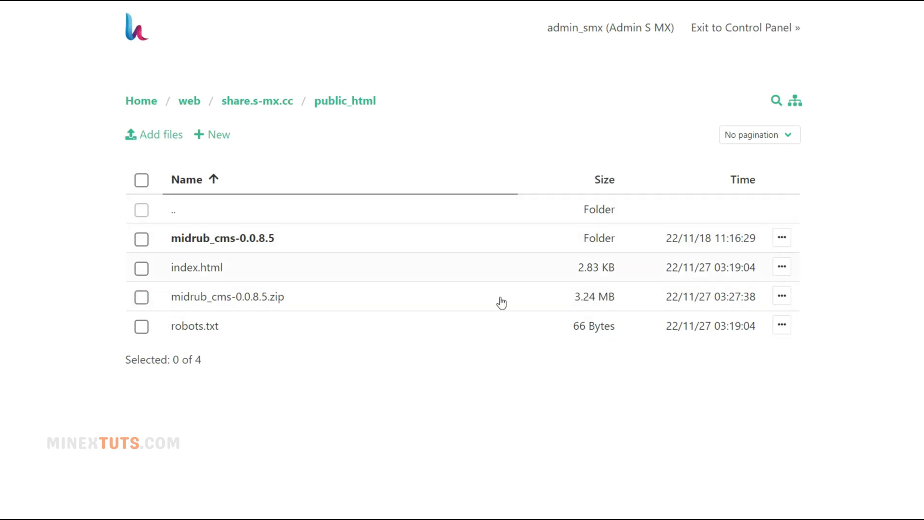
Step: Delete the default index.html and robots.txt files from public_html
click(141, 297)
click(141, 268)
click(141, 327)
click(141, 297)
click(367, 134)
click(538, 281)
Step: Move every file in the midrub_cms-0.0.8.5 folder up into public_html
click(450, 241)
scroll(368, 423, down, 3)
scroll(368, 422, up, 3)
click(141, 179)
click(278, 135)
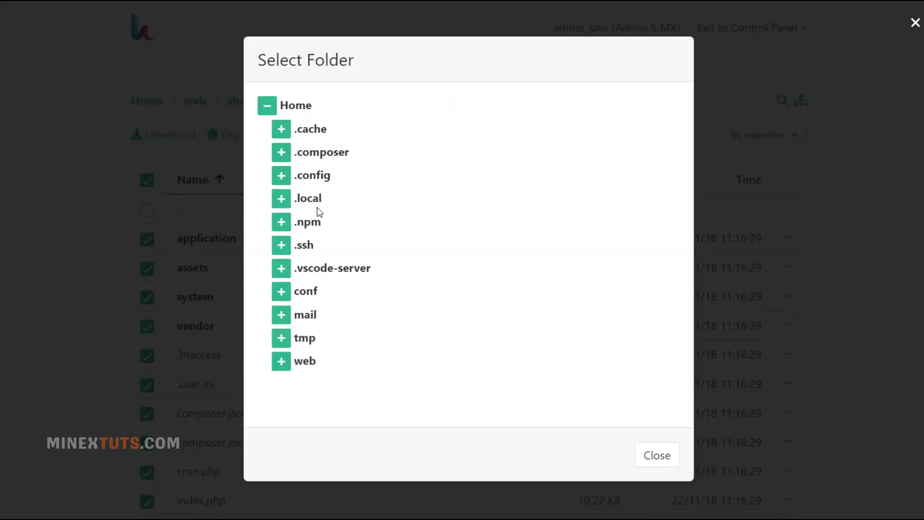
click(295, 384)
click(351, 402)
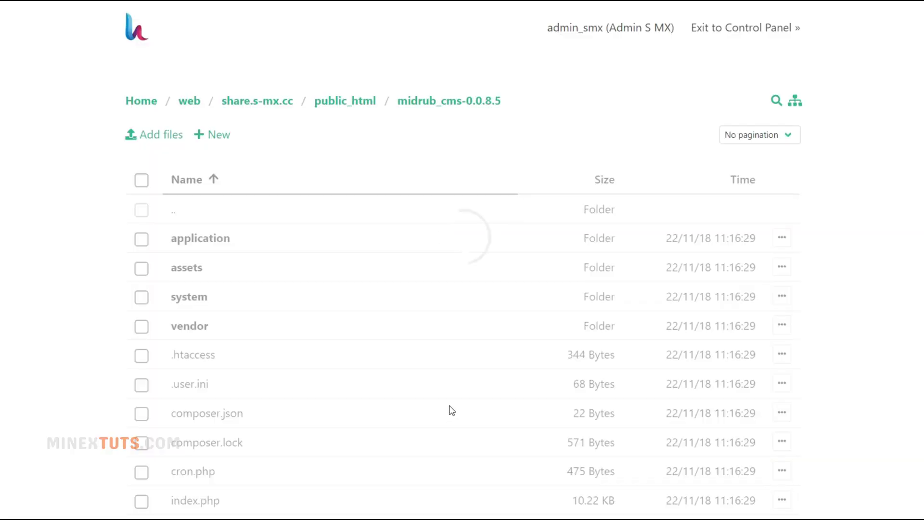
Step: Go back up to public_html and tick midrub_cms-0.0.8.5.zip
click(406, 203)
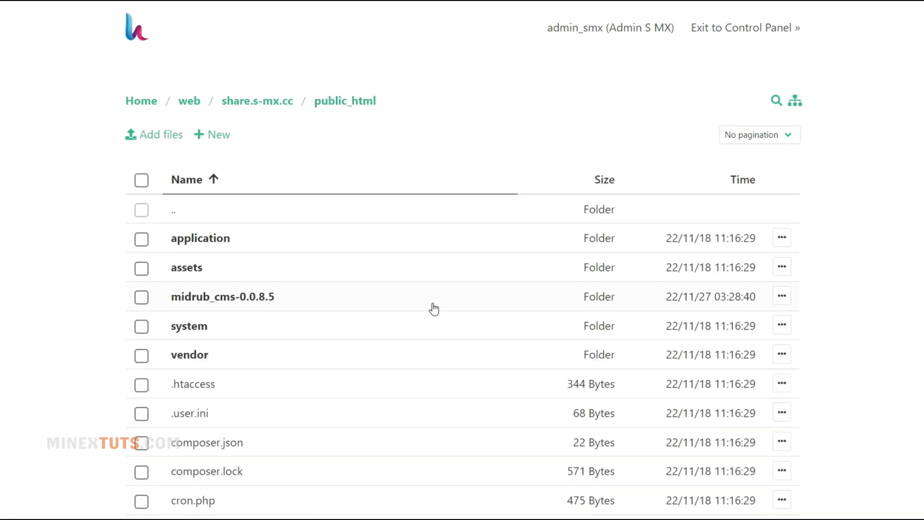
scroll(214, 438, down, 4)
click(142, 411)
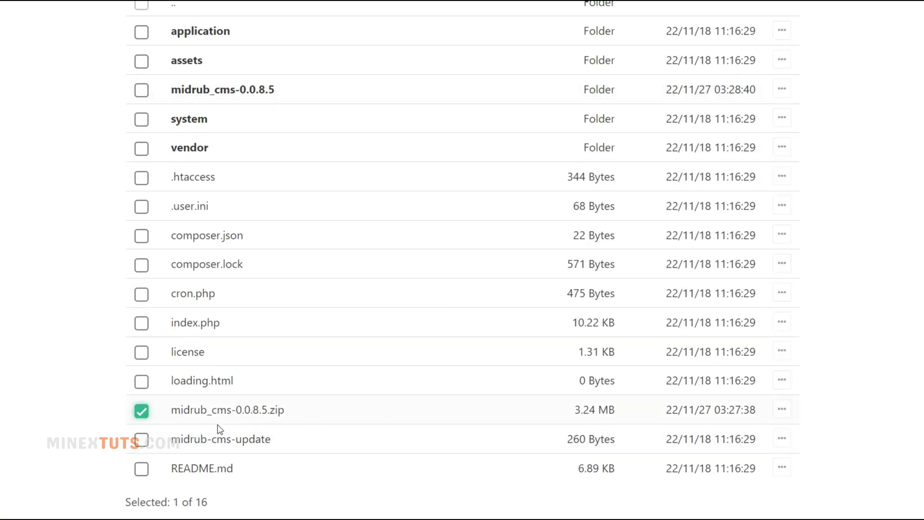
Step: Tick README.md, then start the Midrub installation past the requirements check
click(142, 469)
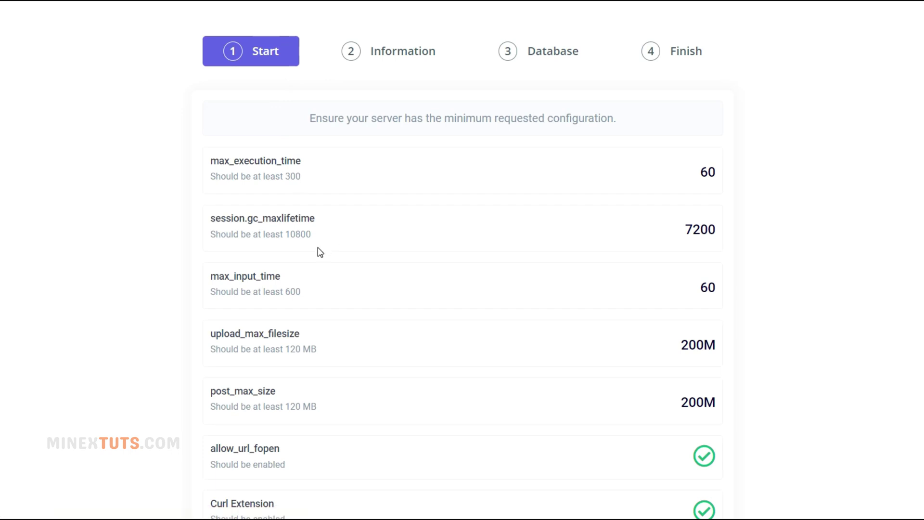
scroll(319, 250, down, 5)
scroll(337, 298, up, 5)
scroll(419, 390, down, 5)
click(477, 439)
Step: Enter the website name beginning 'Smart M' and fill in the contact email
click(357, 203)
text(Smart MX Auto Social Media Sne)
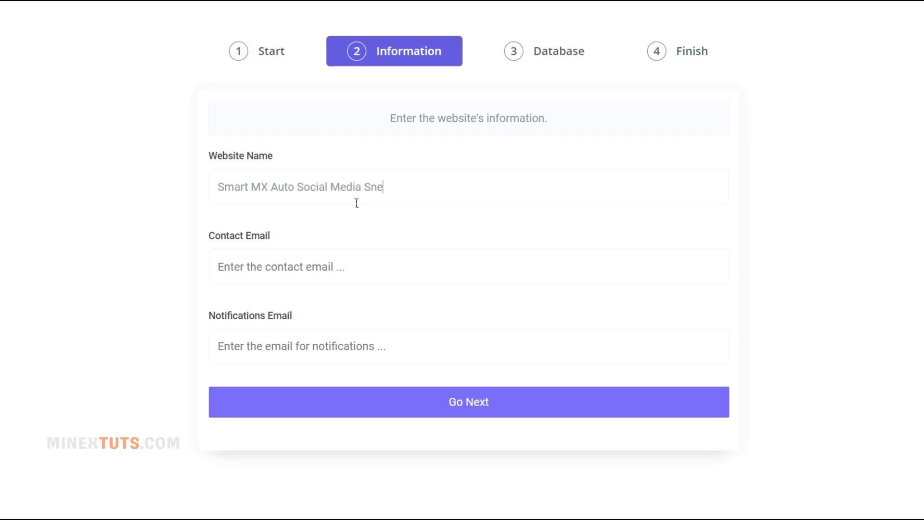
drag(399, 187, 376, 193)
click(291, 281)
text(adm)
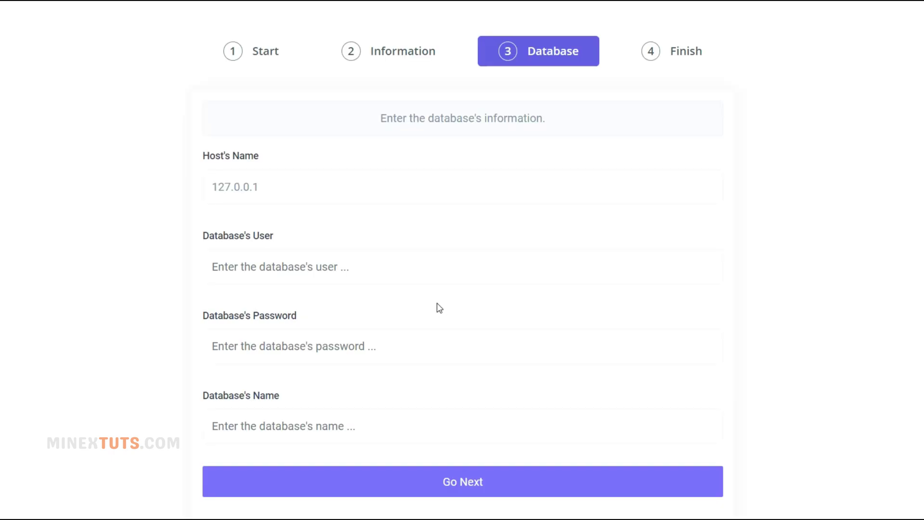
scroll(344, 244, down, 1)
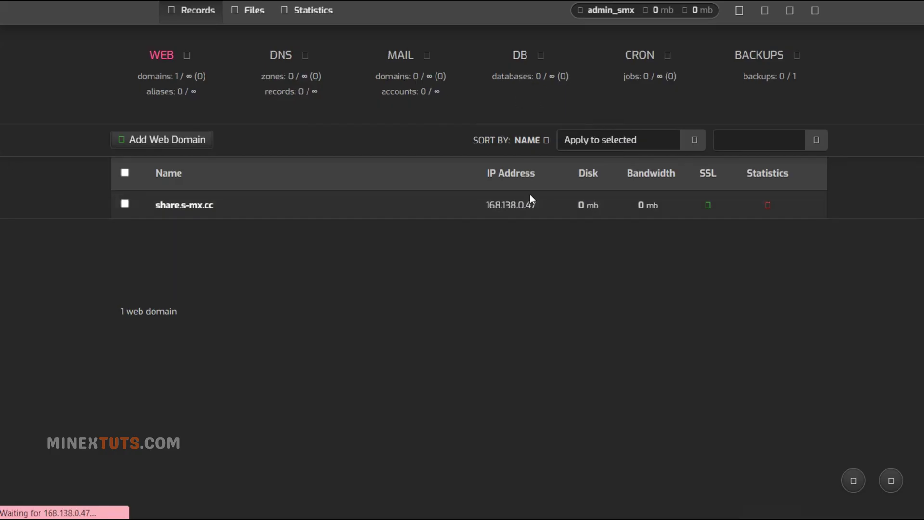
Step: Add a database named share_mx with user share_mx and a generated password
click(544, 92)
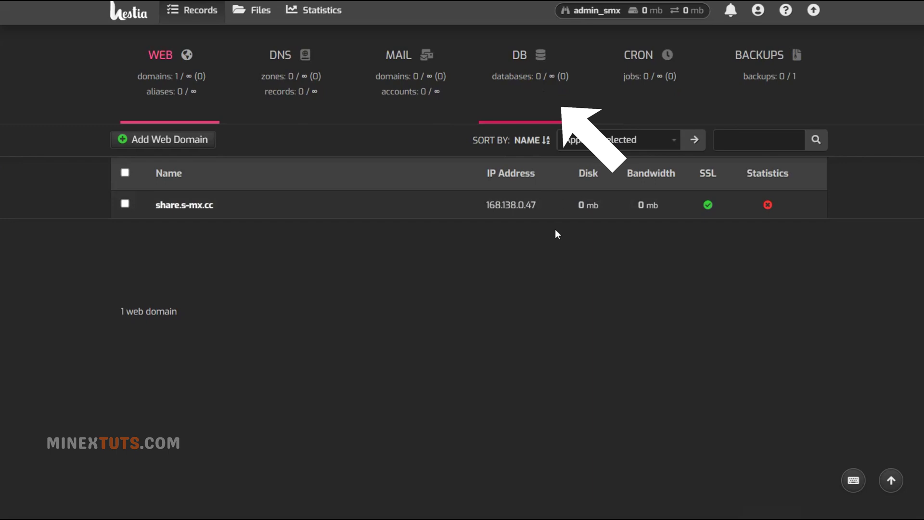
click(155, 145)
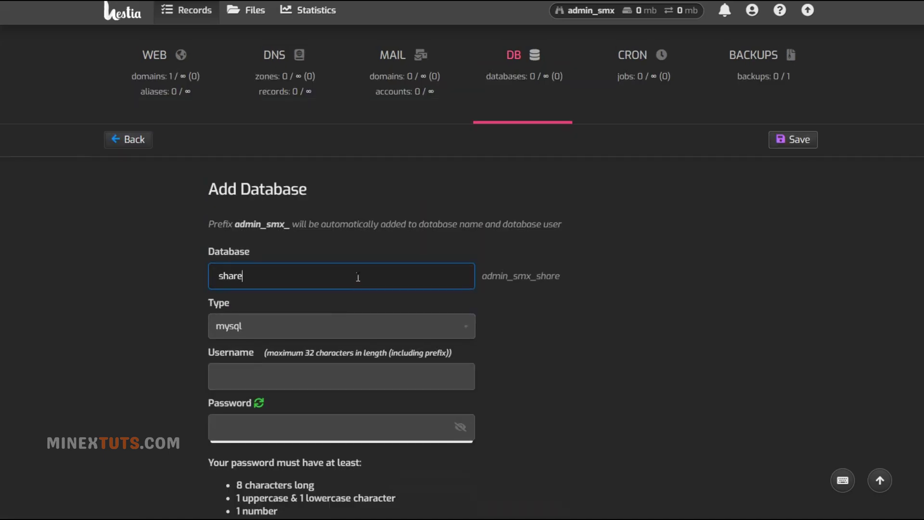
scroll(358, 277, down, 2)
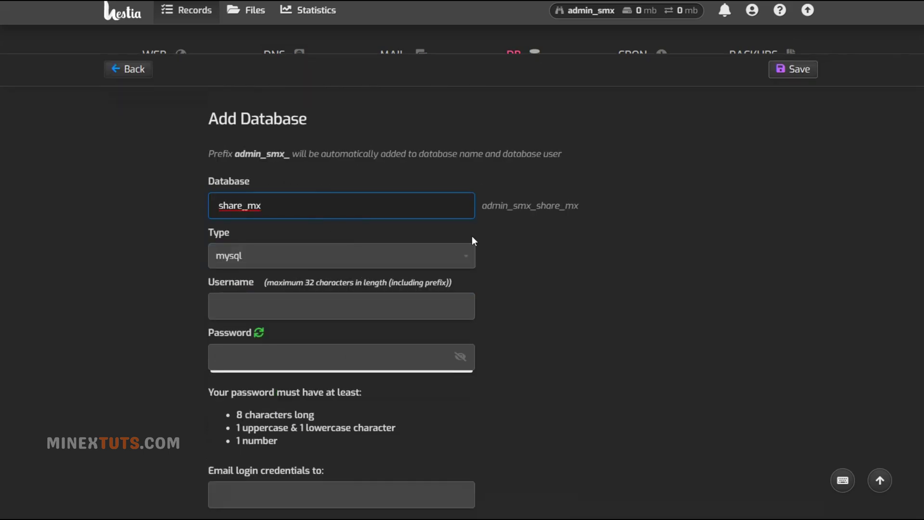
key(Tab)
click(308, 318)
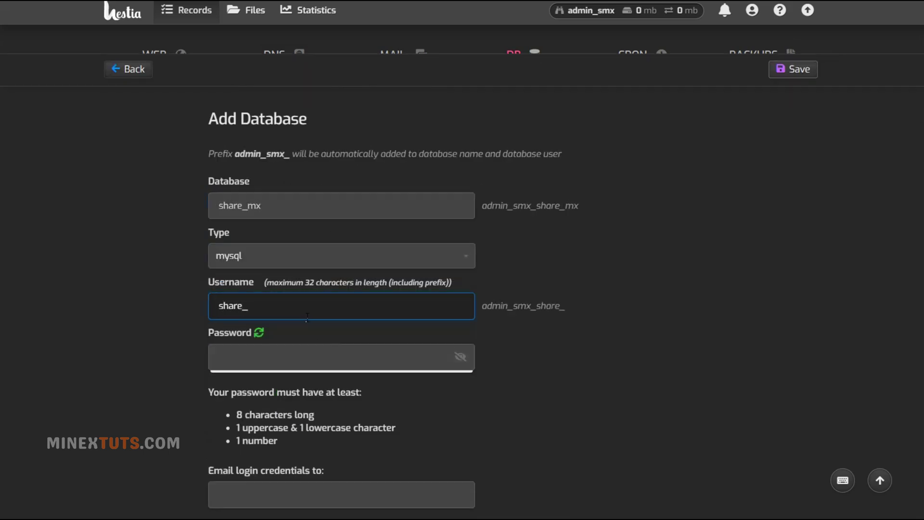
key(ctrl+v)
Step: Copy the full database name into Notepad under a 'Data :' heading
click(406, 502)
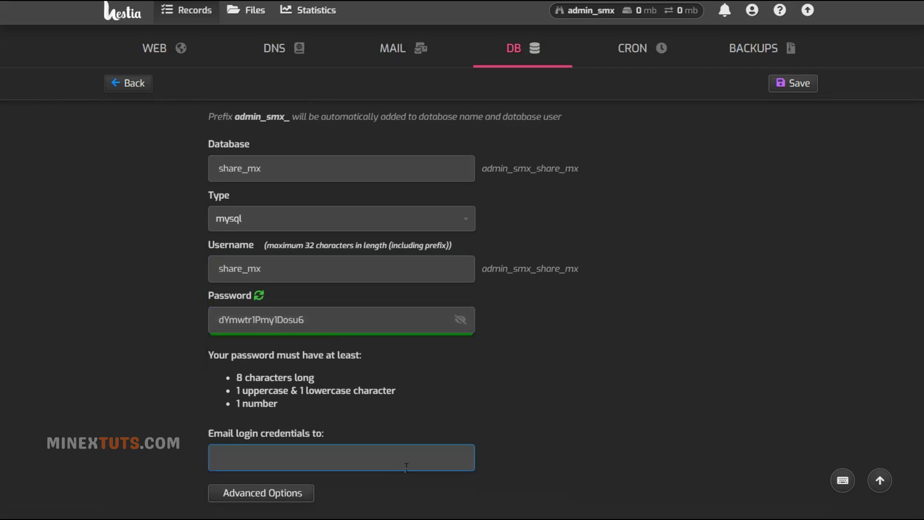
double_click(530, 168)
key(alt+Tab)
click(376, 266)
text(Data :)
key(Return)
key(Return)
key(ctrl+v)
key(Return)
key(alt+Tab)
Step: Record the database username and password in Notepad, then save the new database
drag(585, 272, 481, 269)
key(alt+Tab)
key(ctrl+v)
key(Return)
key(Return)
key(alt+Tab)
drag(202, 336, 308, 320)
key(alt+Tab)
key(ctrl+v)
key(Return)
key(Return)
key(alt+Tab)
key(ctrl+Return)
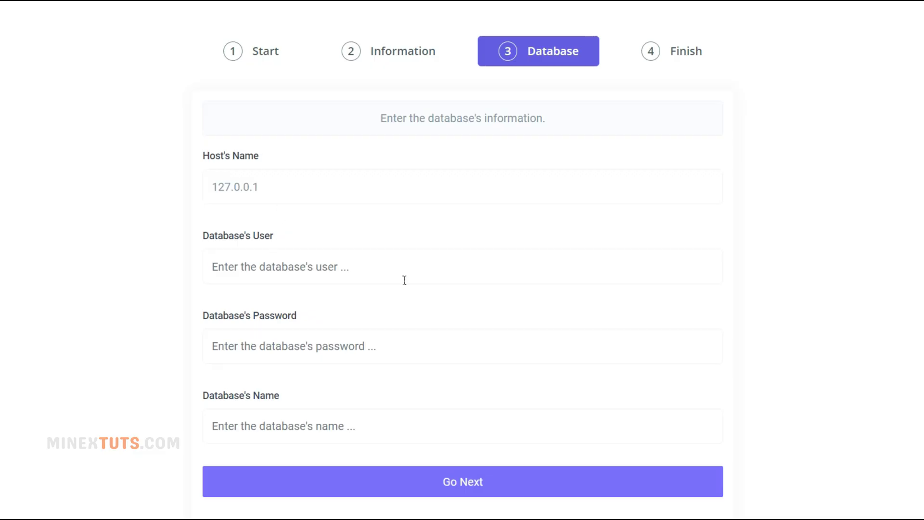
Step: Fill the installer's database user and database name fields with the username from Notepad
key(alt+Tab)
drag(353, 311, 241, 306)
key(ctrl+c)
key(alt+Tab)
click(211, 266)
key(ctrl+v)
click(288, 426)
key(ctrl+v)
Step: Fill the installer's database password field with the password saved in Notepad
key(alt+Tab)
double_click(327, 329)
key(ctrl+c)
key(alt+Tab)
click(254, 356)
key(ctrl+v)
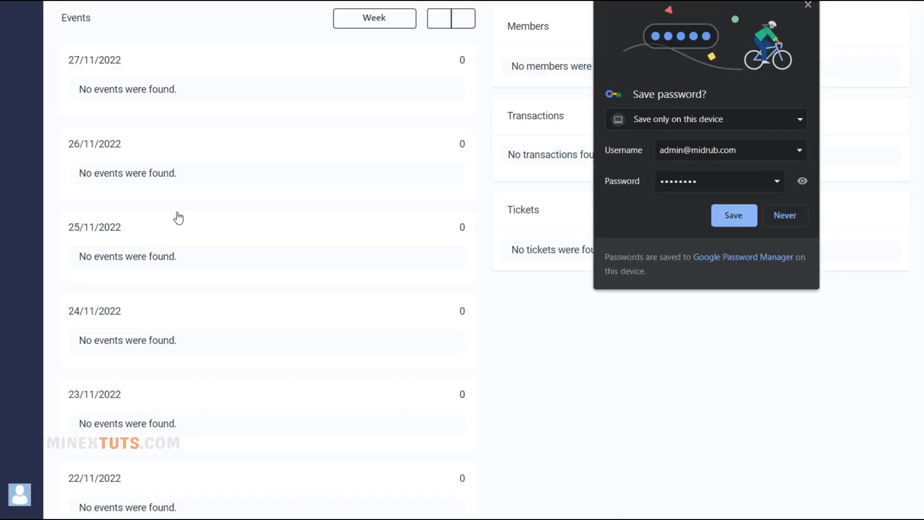
Step: Decline Chrome's save-password prompts twice and dismiss the password breach warning
click(789, 216)
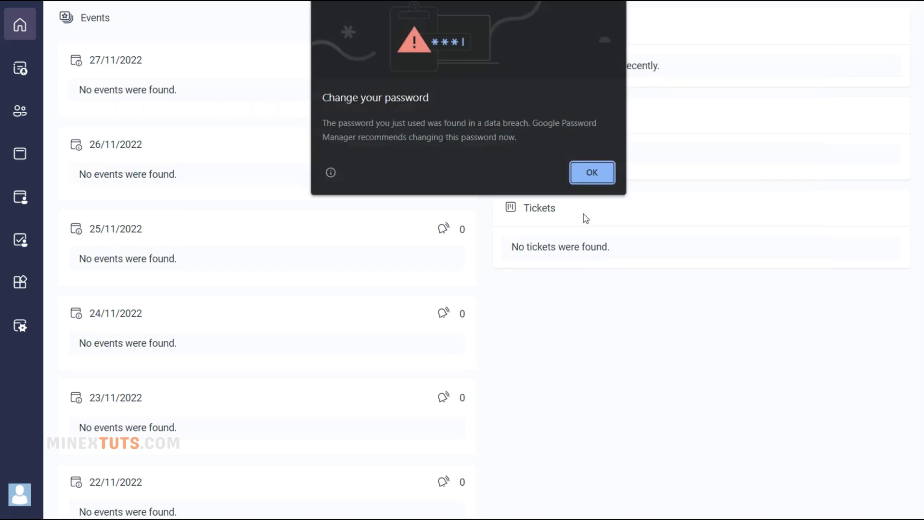
click(592, 174)
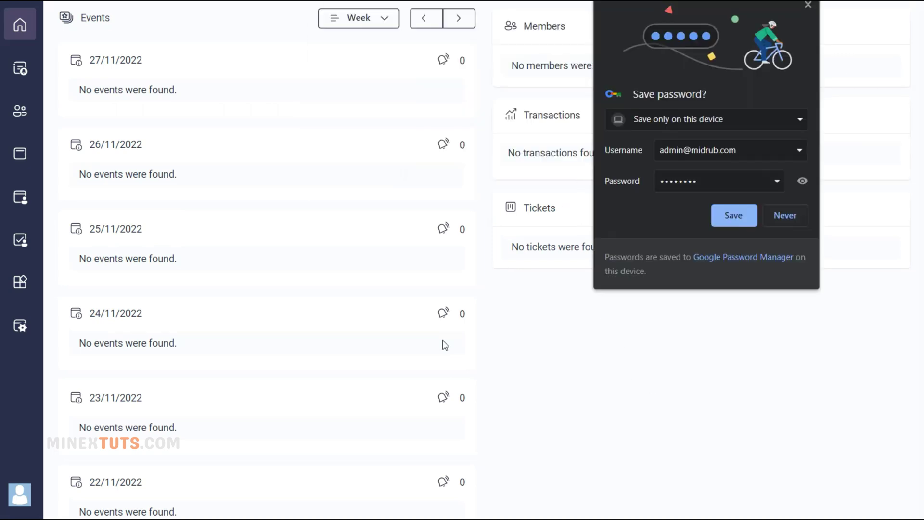
click(785, 216)
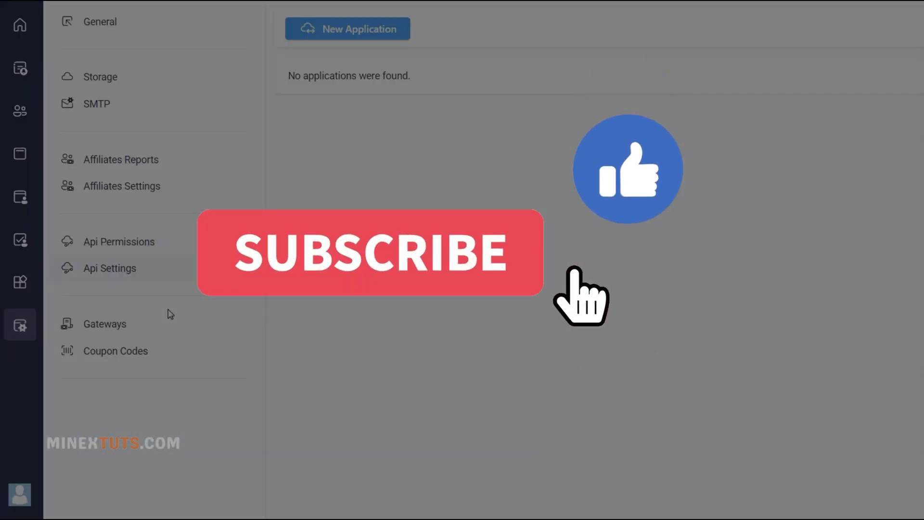
Step: Open the Ask A Question form and view its E-Mail, Title and Details fields
click(20, 494)
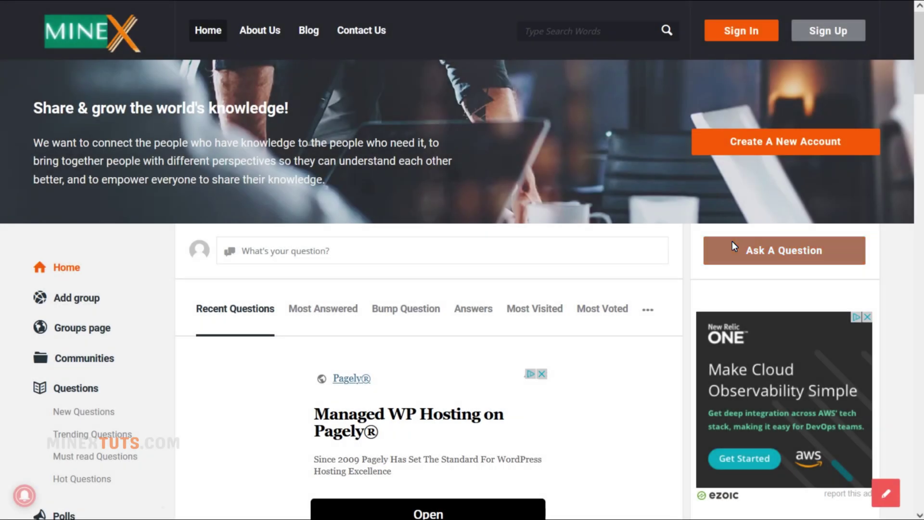
click(732, 243)
scroll(553, 275, down, 9)
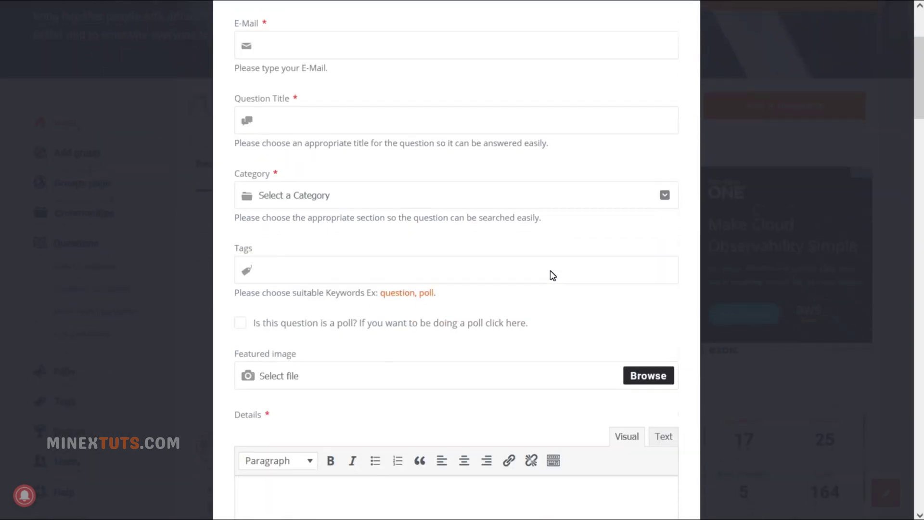